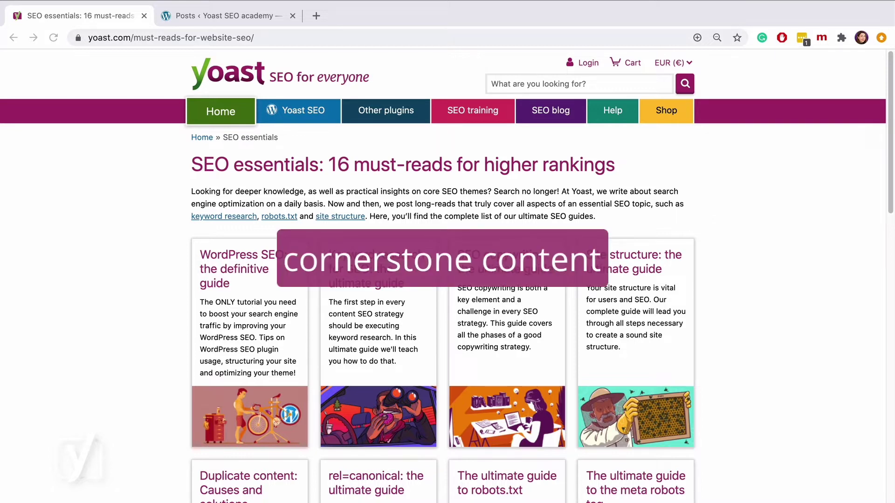
scroll(798, 291, "down", 10)
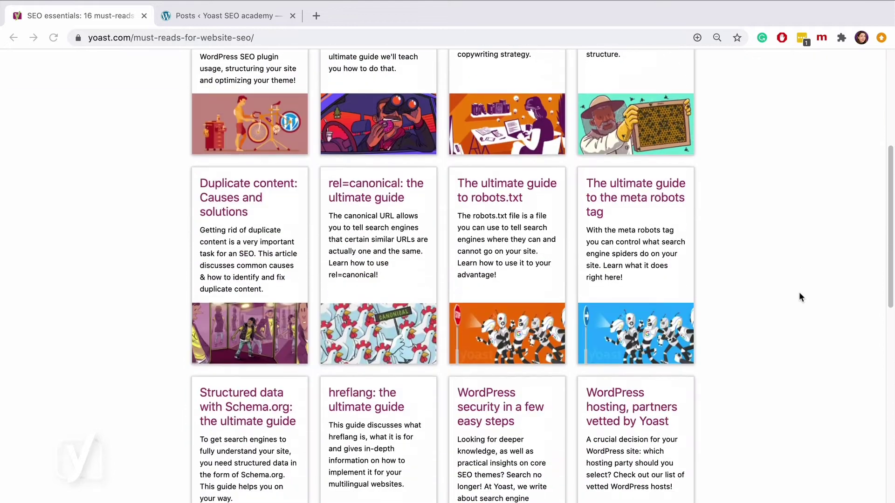
scroll(799, 291, "down", 5)
scroll(799, 292, "down", 5)
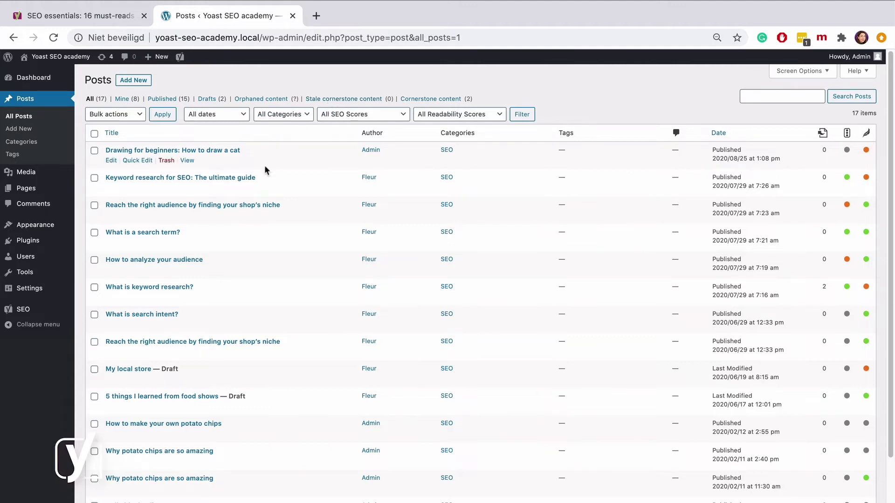
scroll(262, 167, "down", 5)
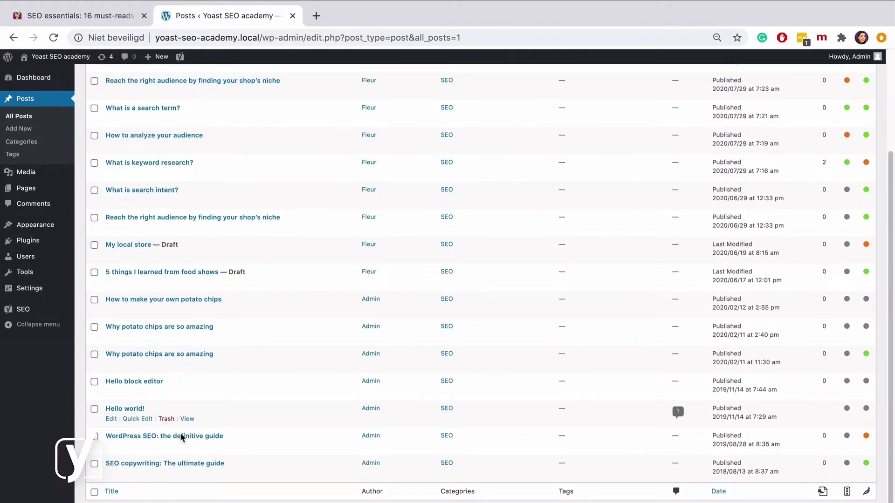
Open 'SEO copywriting: The ultimate guide' from the Posts list for editing.
left_click(169, 463)
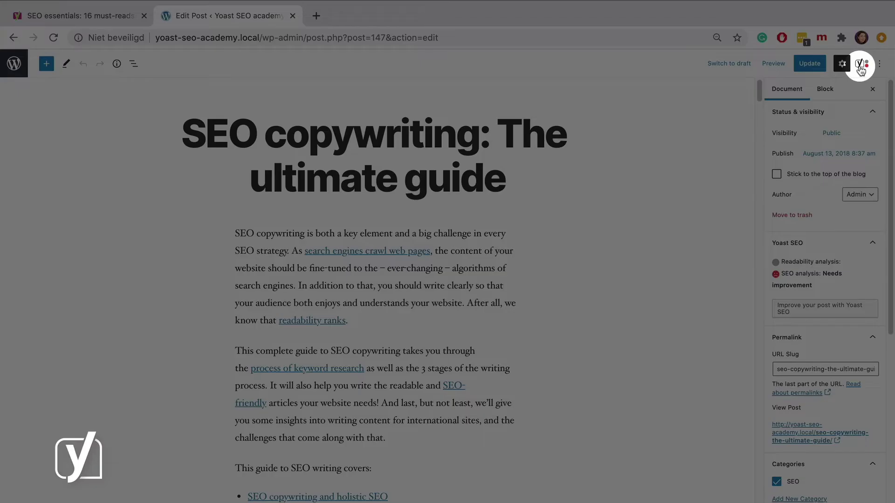
Turn on the Yoast Cornerstone content toggle for the guide and update the post.
left_click(861, 64)
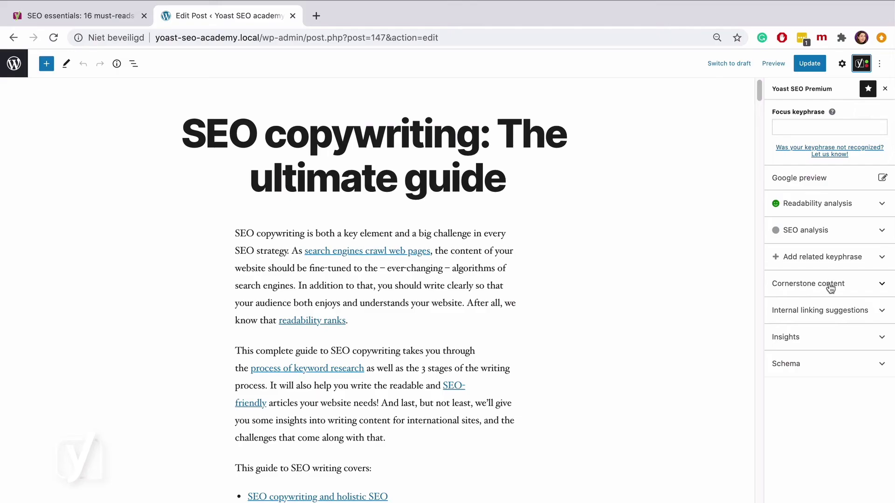
left_click(831, 287)
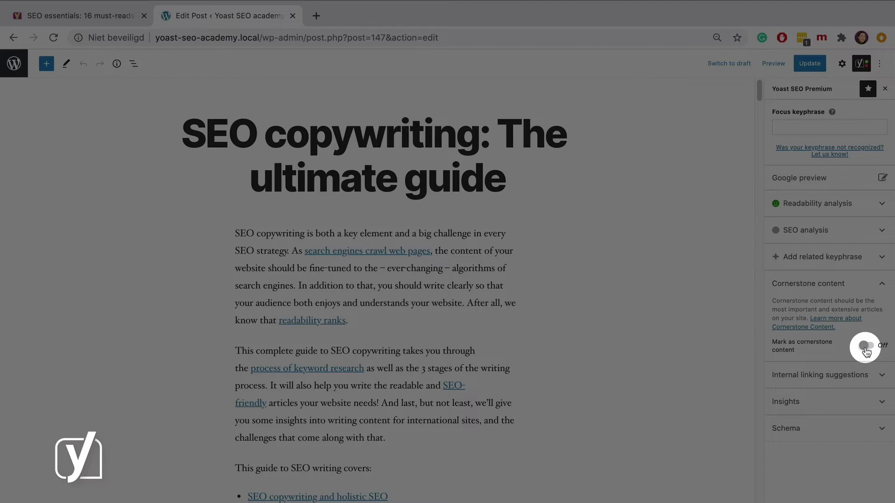
left_click(865, 345)
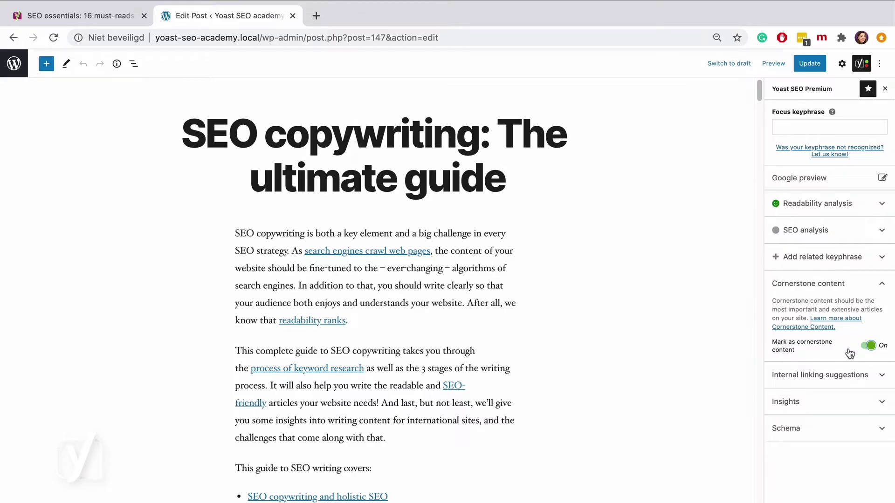
left_click(810, 64)
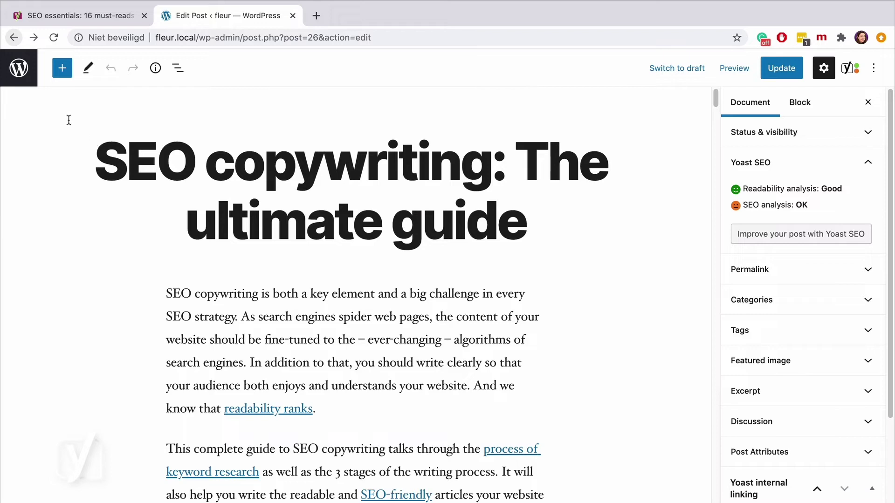
Exit the editor via the WordPress logo back to All Posts.
left_click(21, 73)
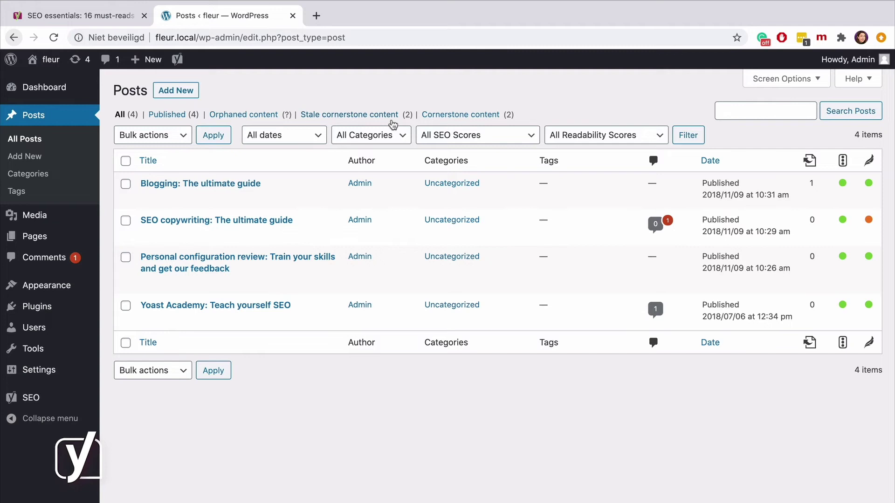
Filter the Posts list to the 'Stale cornerstone content' view.
left_click(389, 118)
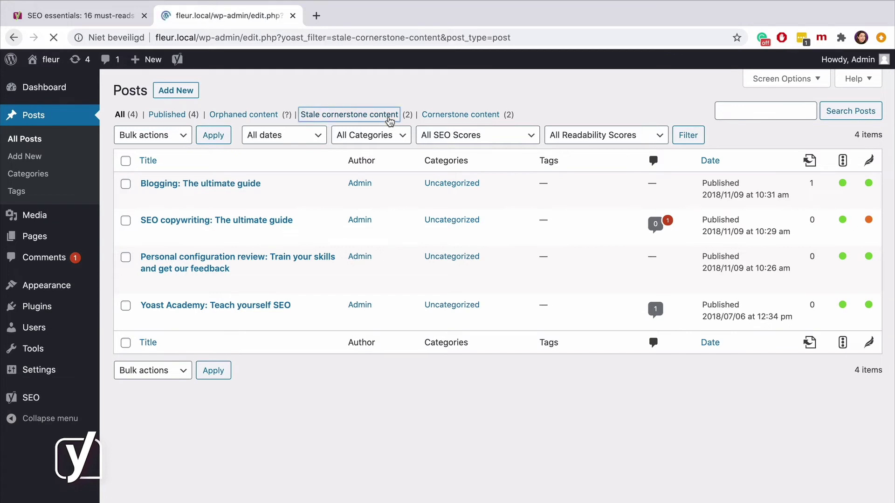